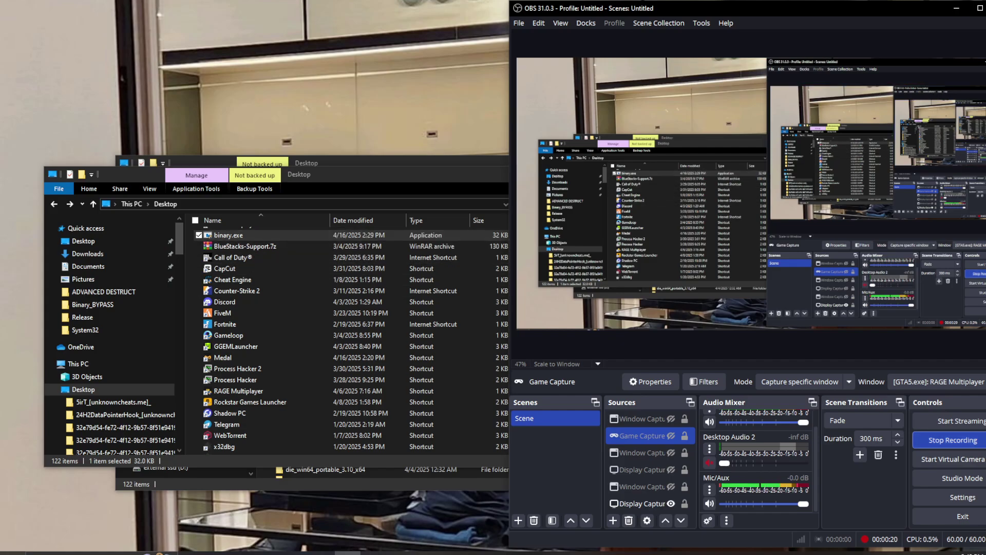
# Run binary.exe from the Desktop folder window.
pyautogui.hotkey('alt', 'Tab')
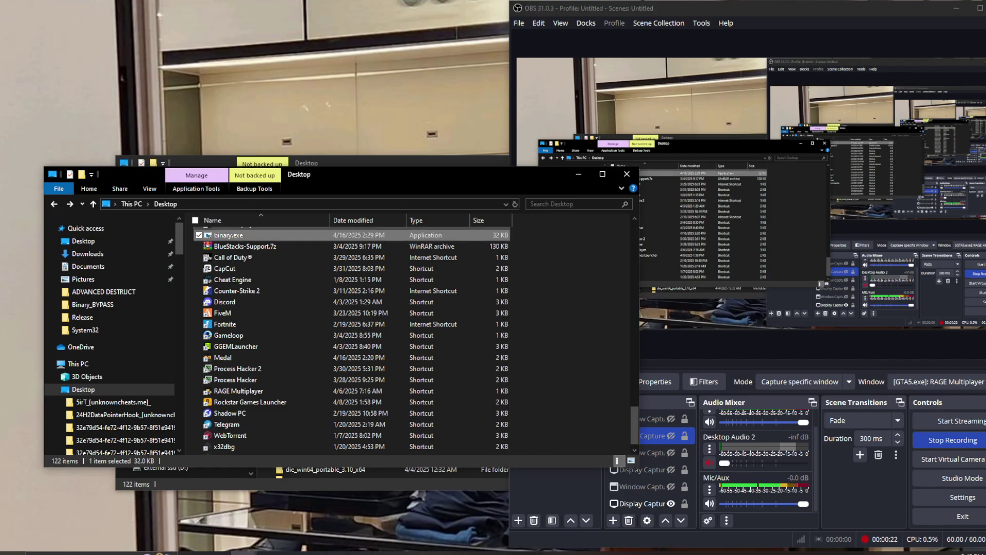
pyautogui.press('Return')
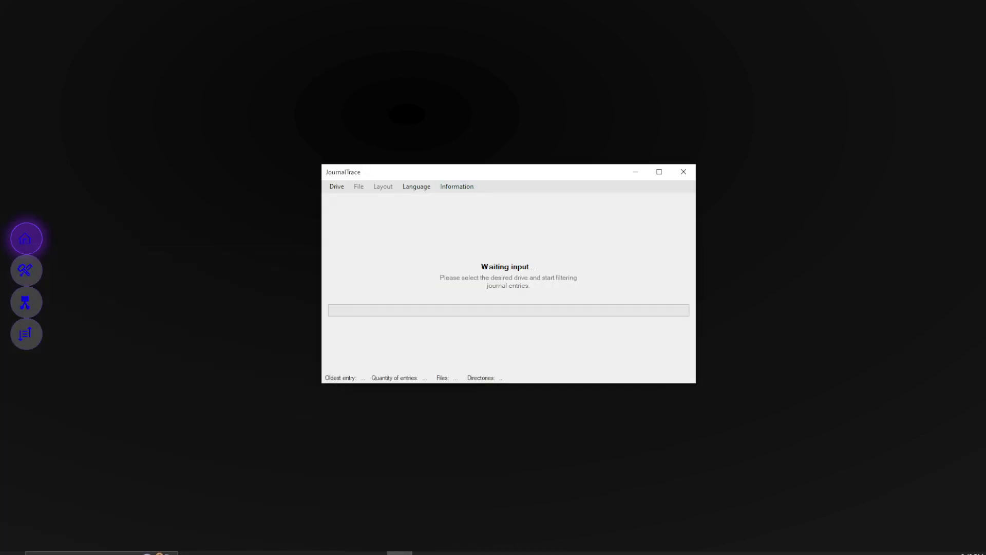
# Select drive C: and scan its change journal.
pyautogui.hotkey('alt', 'd')
pyautogui.press('Return')
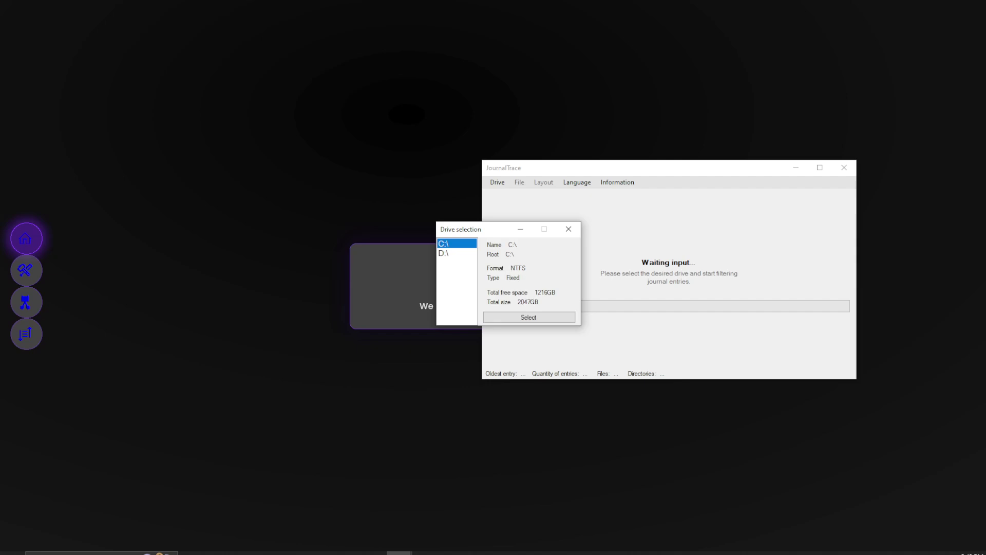
pyautogui.press('Return')
pyautogui.hotkey('alt', 'd')
pyautogui.press('Escape')
pyautogui.hotkey('alt', 'd')
pyautogui.press('Down')
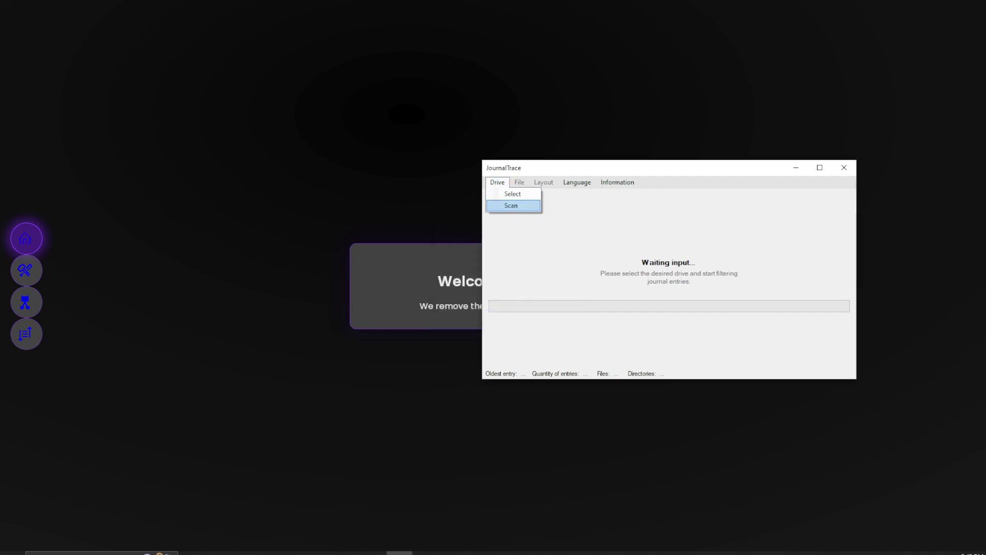
pyautogui.press('Return')
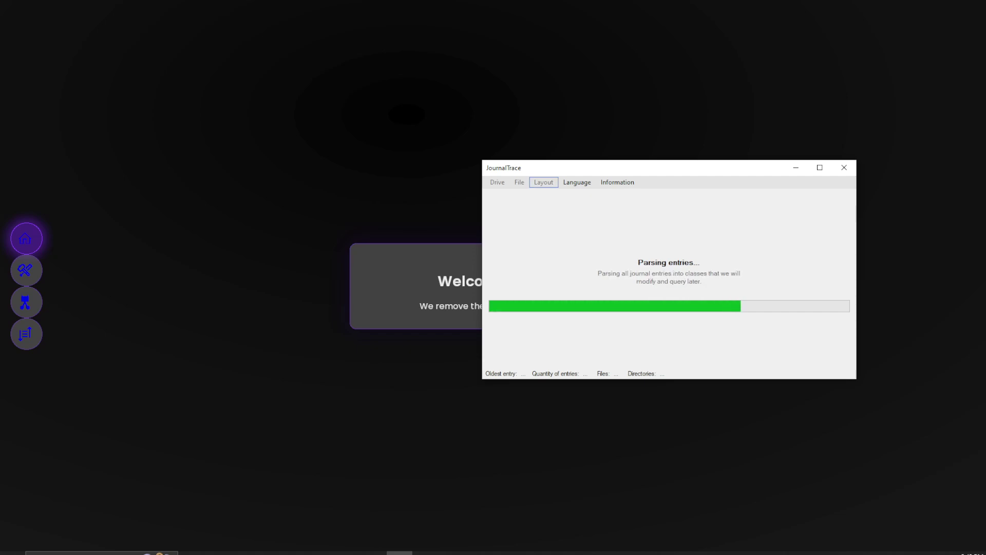
# Show the journal entries as a data grid and search for binary.exe.
pyautogui.press('Down')
pyautogui.press('Down')
pyautogui.press('Return')
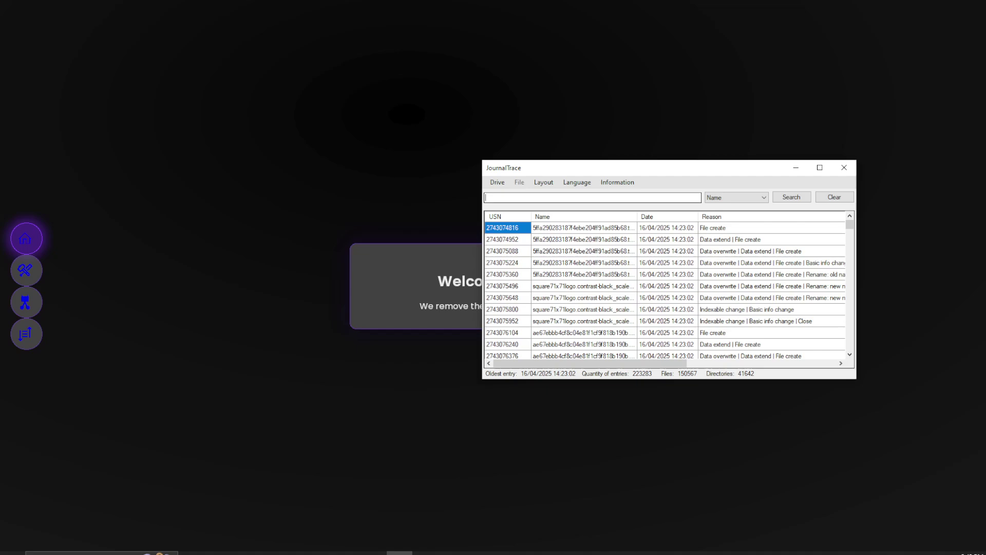
pyautogui.write('inary.exe')
pyautogui.press('Return')
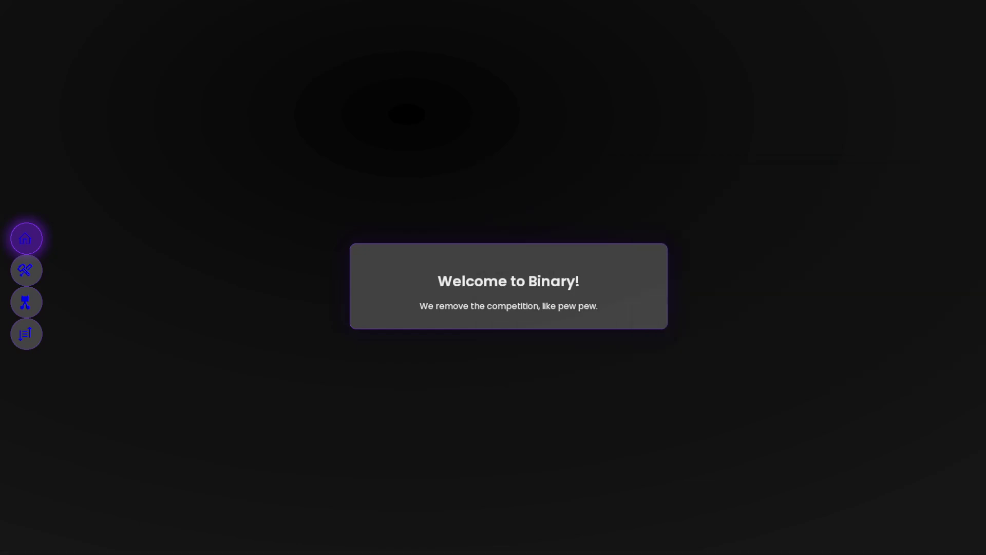
# Run the Advanced destruct method and dismiss the SRUDB.dat success messages.
pyautogui.click(25, 302)
pyautogui.click(539, 308)
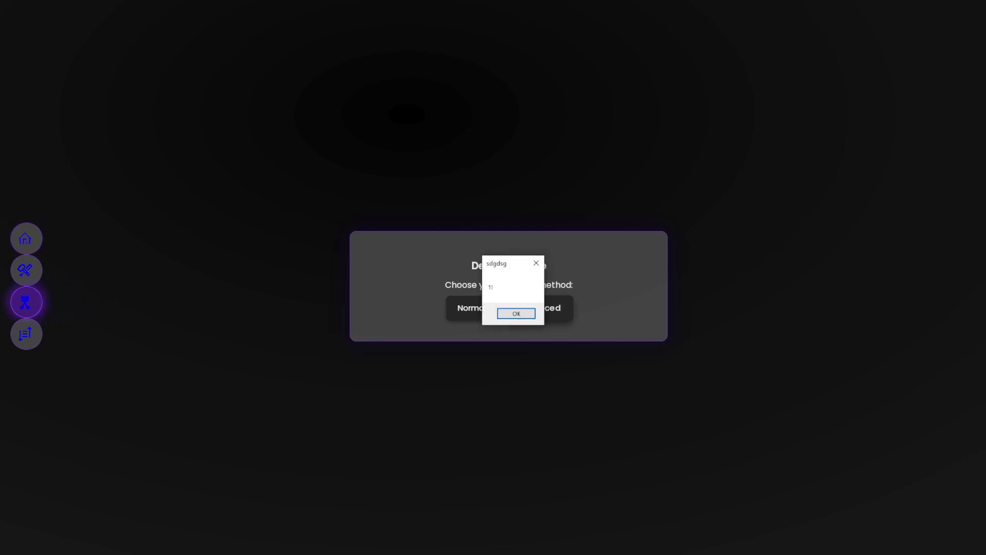
pyautogui.press('Return')
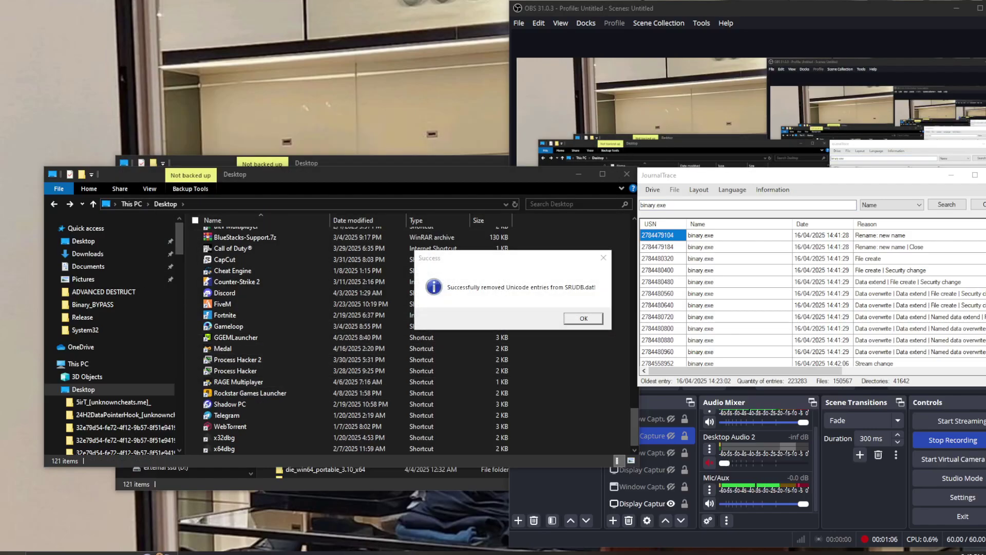
pyautogui.press('Return')
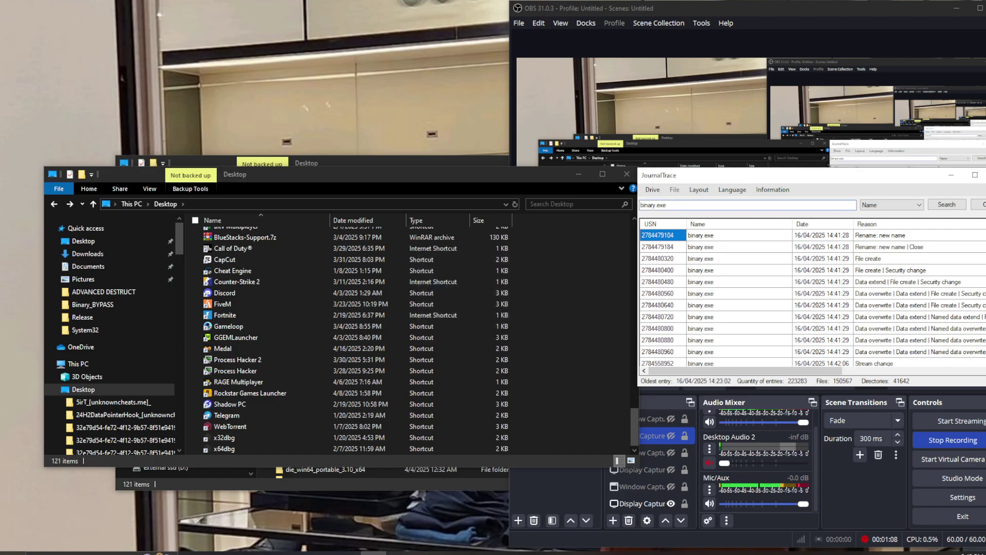
pyautogui.press('Return')
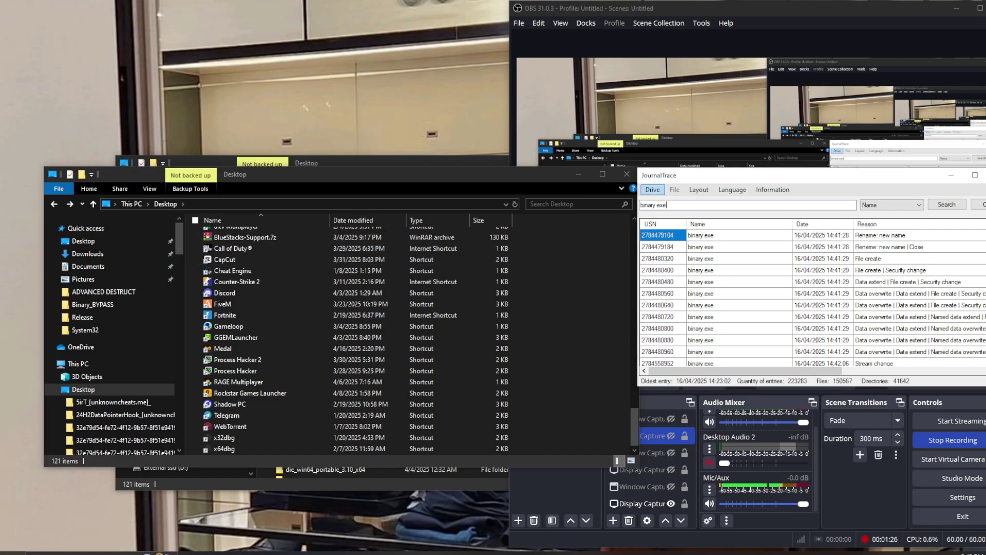
# Rescan drive C:'s change journal in JournalTrace.
pyautogui.click(652, 189)
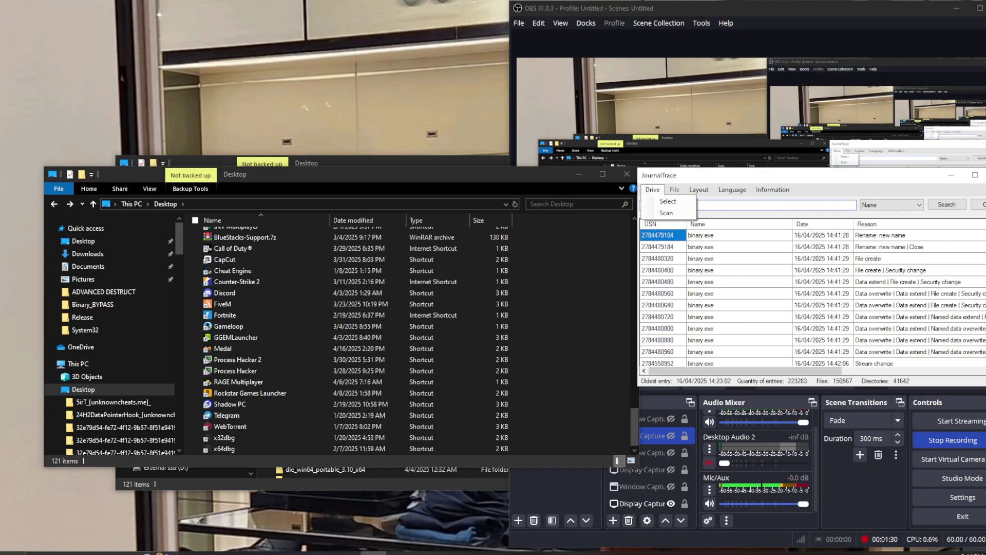
pyautogui.click(666, 213)
pyautogui.click(517, 318)
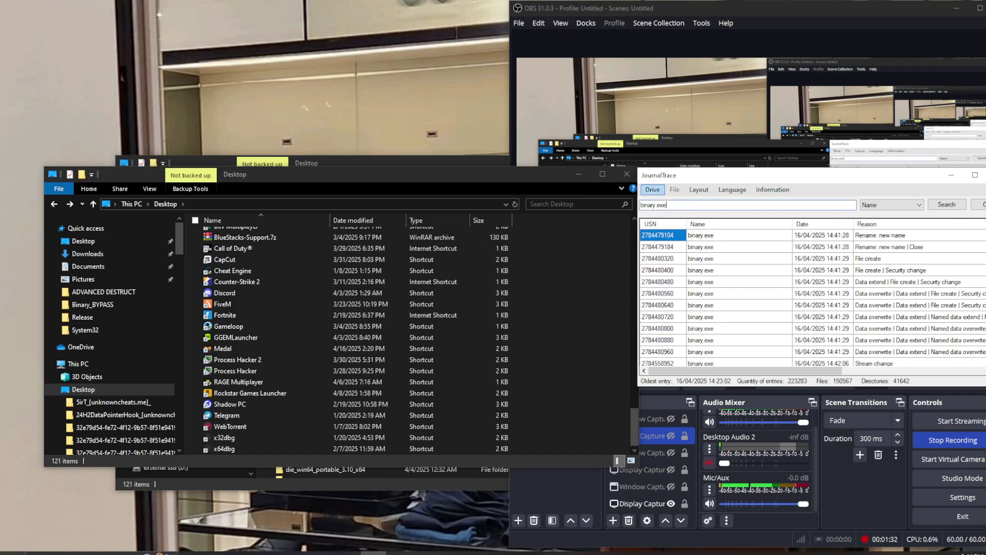
pyautogui.click(652, 190)
pyautogui.click(666, 212)
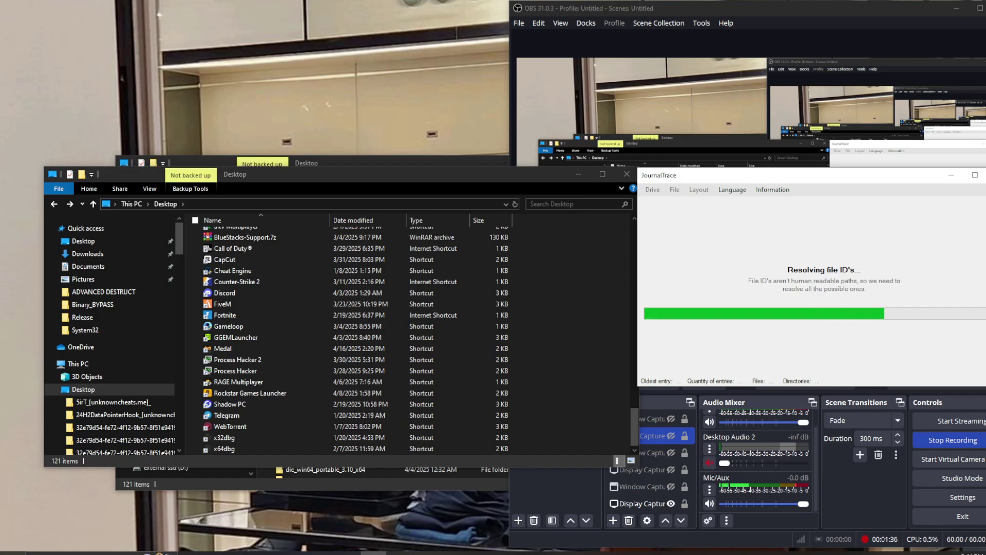
# Switch to the data grid and search for 'binary exe', getting no entries.
pyautogui.click(699, 189)
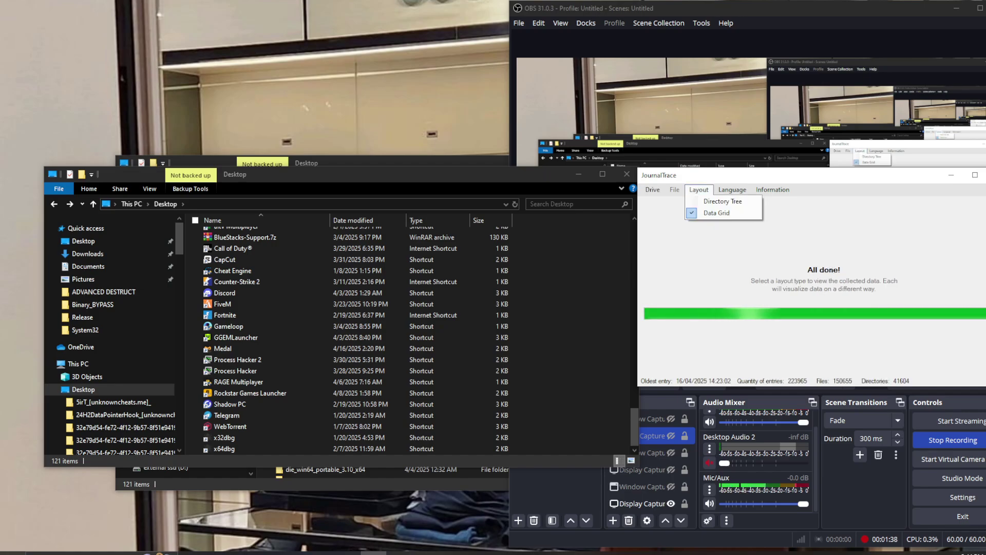
pyautogui.click(716, 213)
pyautogui.write('bina')
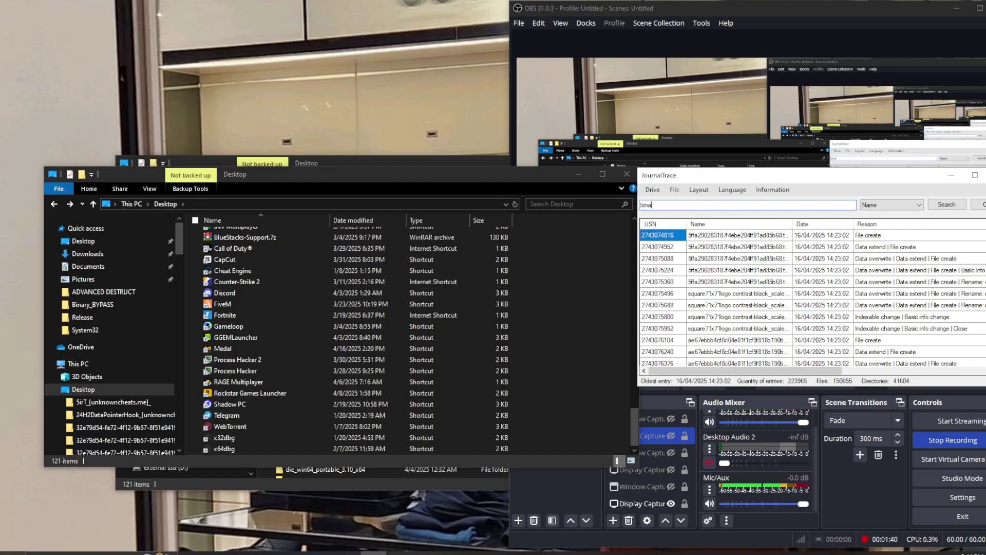
pyautogui.write('ry exexe')
pyautogui.click(740, 224)
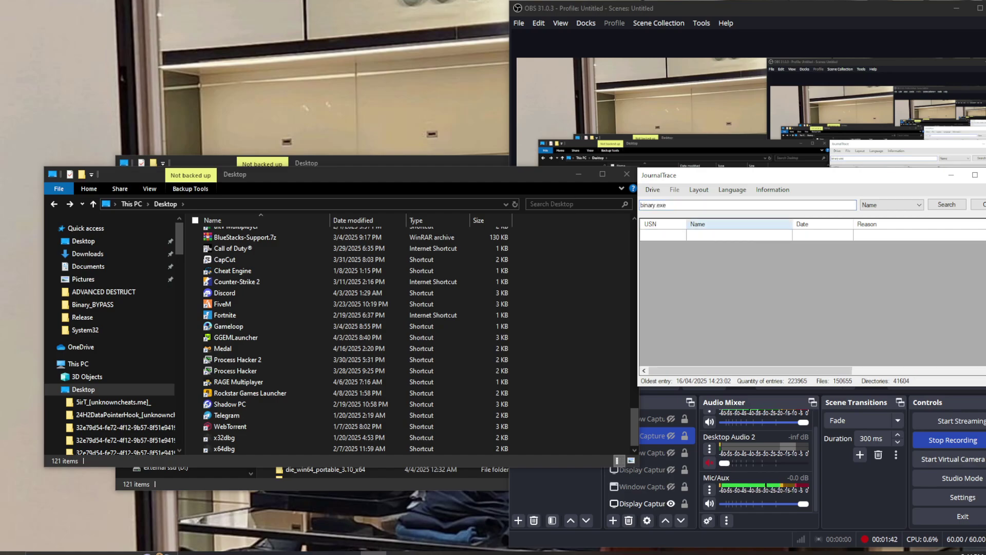
# Launch Process Hacker from the Start menu.
pyautogui.press('super')
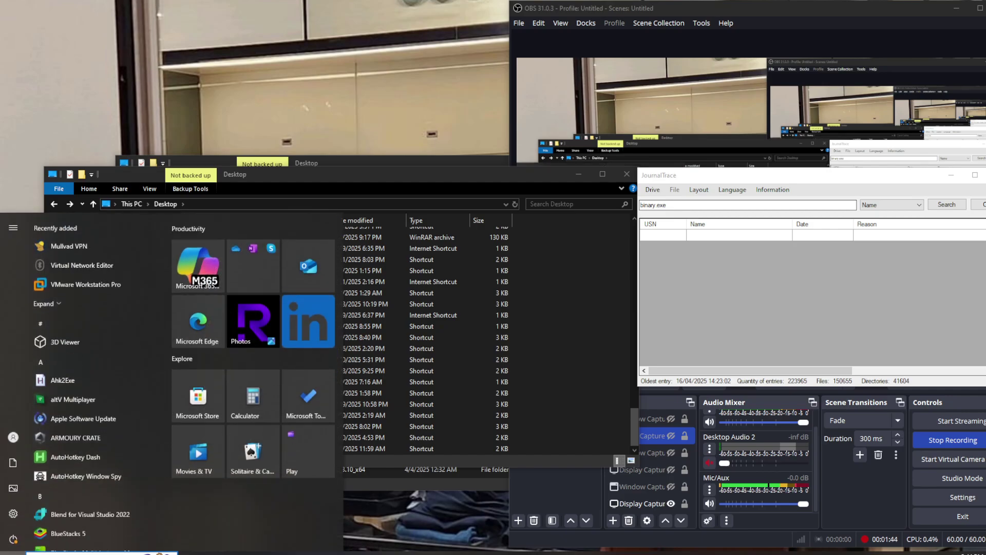
pyautogui.write('process')
pyautogui.press('Return')
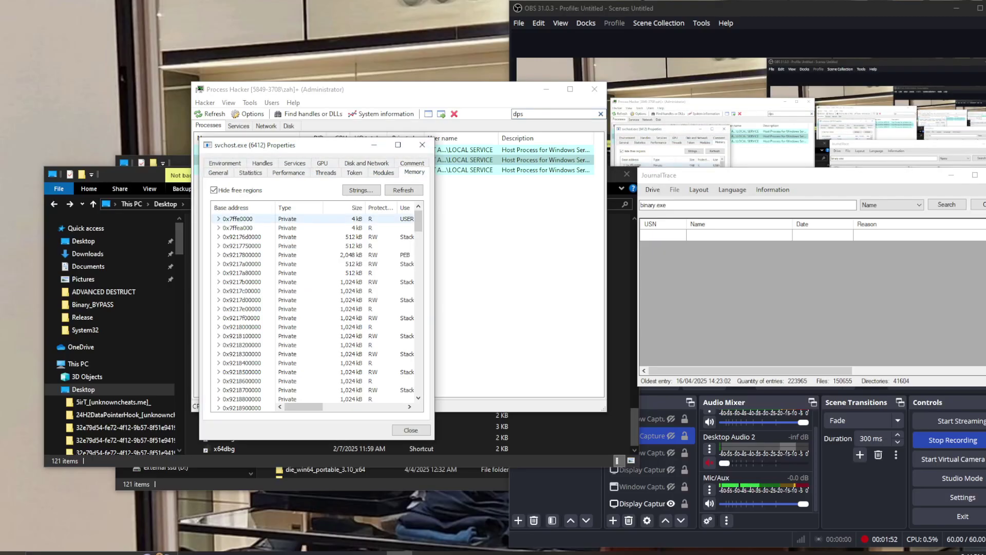
# Filter svchost (6412) memory strings for binary.exe, confirm 0 results, and close the windows.
pyautogui.click(364, 190)
pyautogui.click(324, 229)
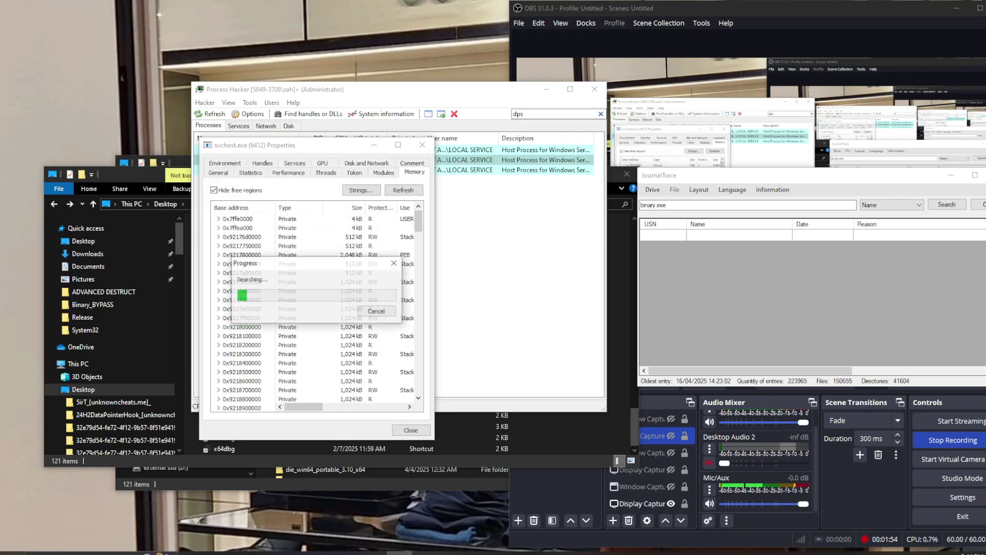
pyautogui.click(248, 535)
pyautogui.click(272, 508)
pyautogui.write('bina')
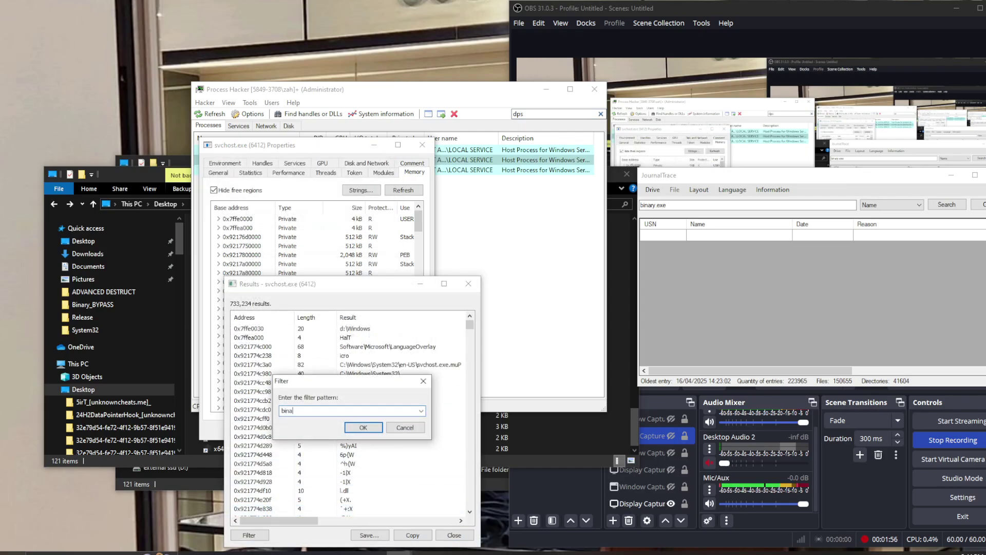
pyautogui.write('ry.exe')
pyautogui.press('Return')
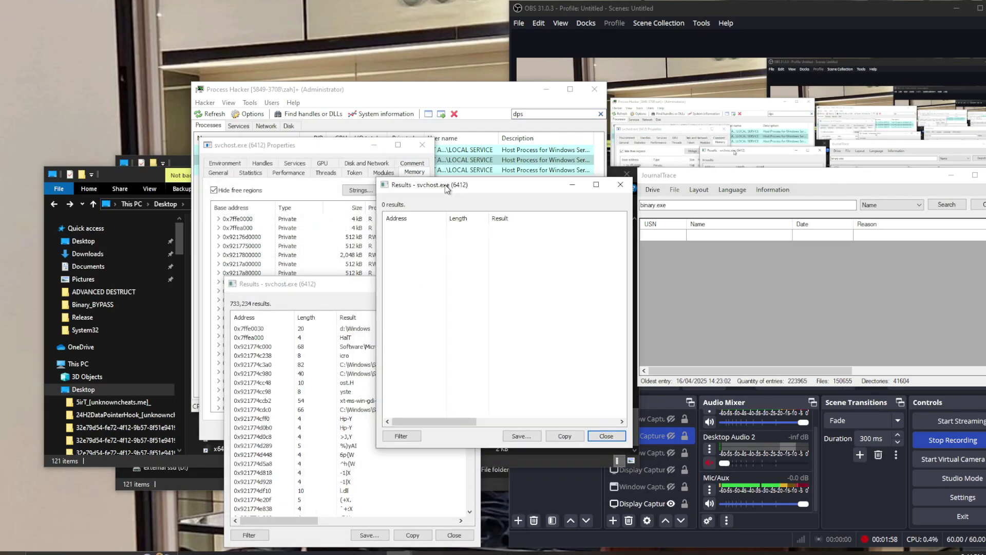
pyautogui.click(640, 157)
pyautogui.click(454, 535)
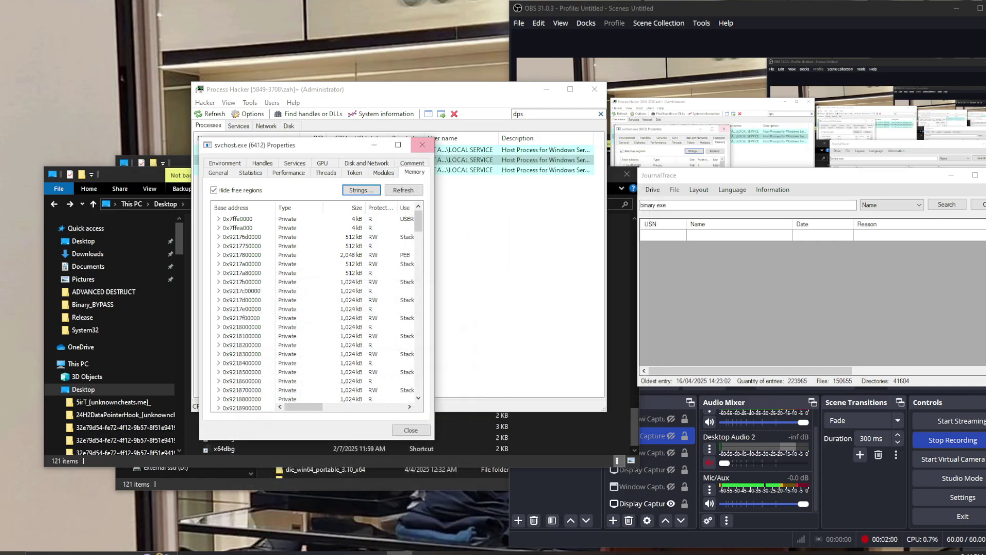
pyautogui.click(422, 145)
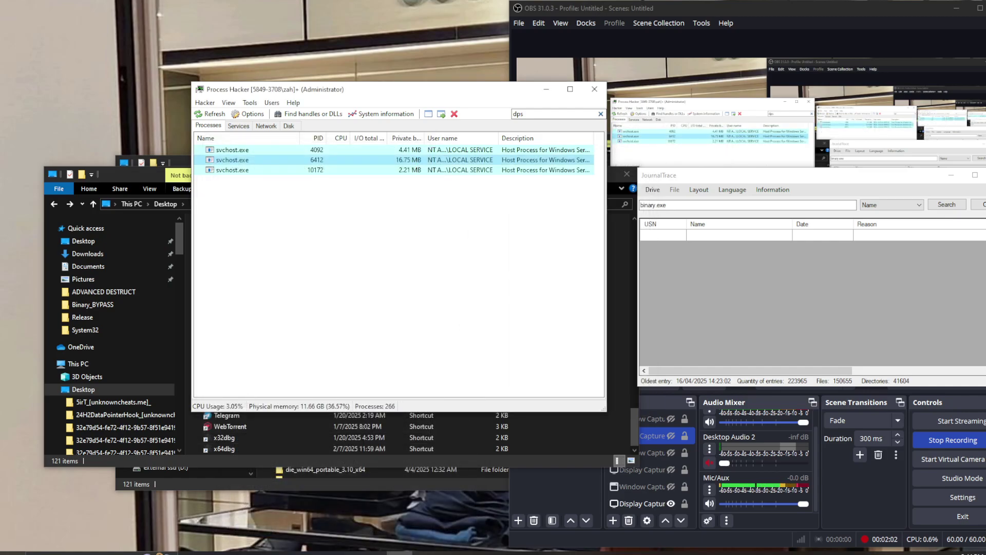